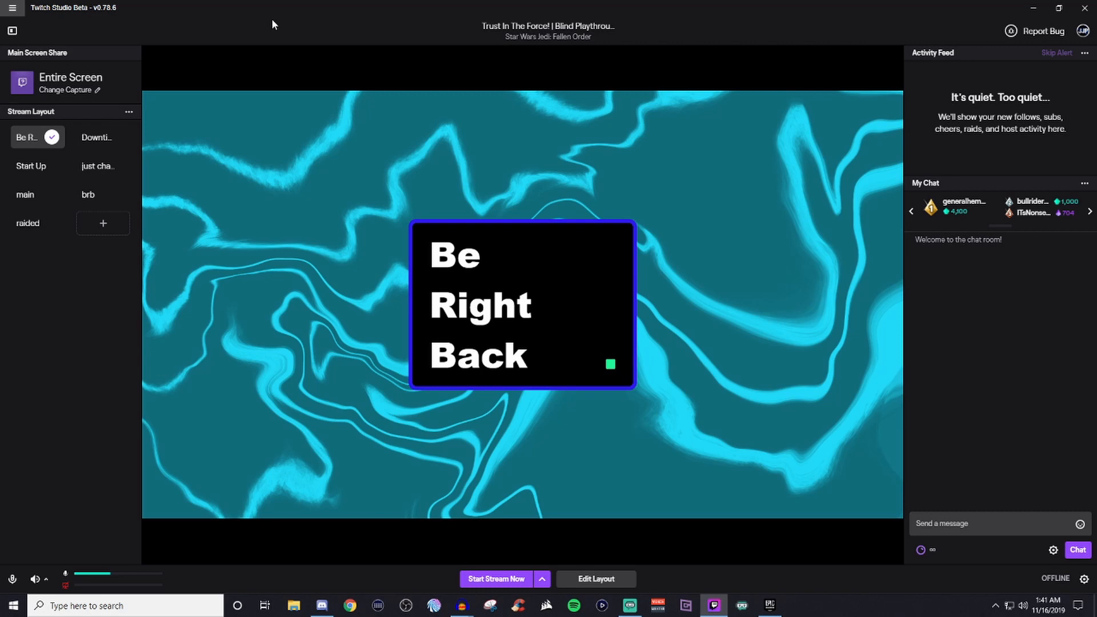
left_click(12, 8)
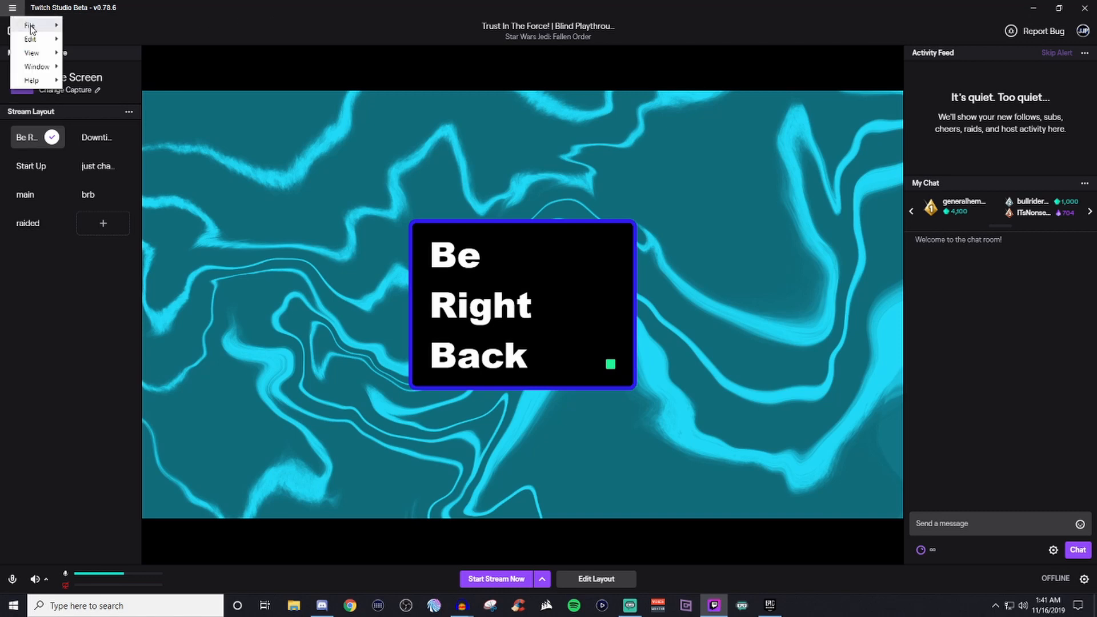
mouse_move(31, 28)
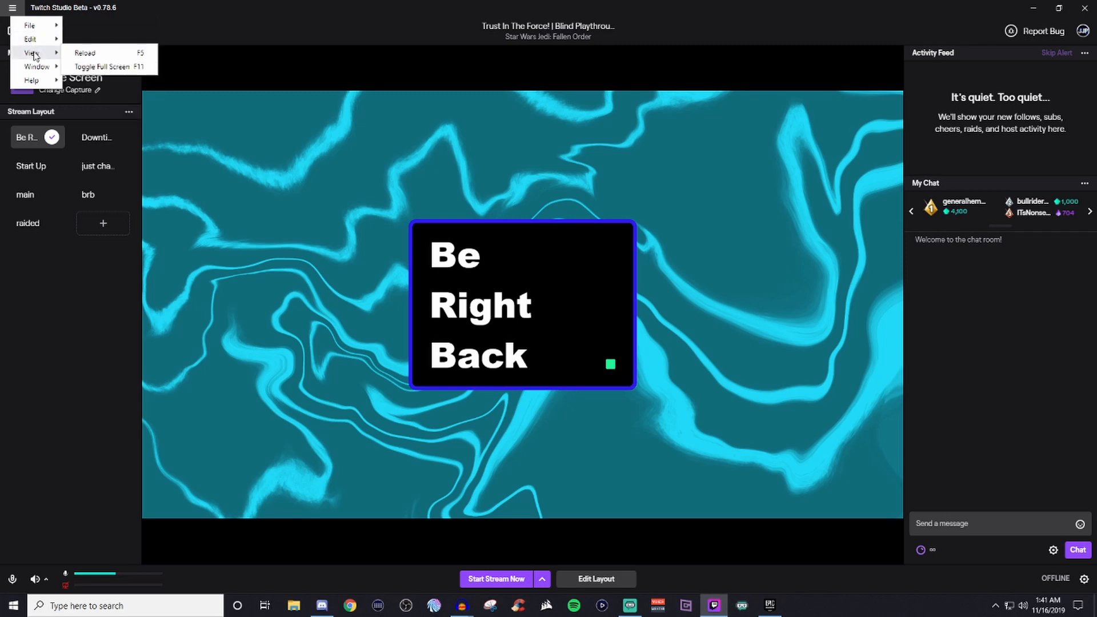
mouse_move(38, 71)
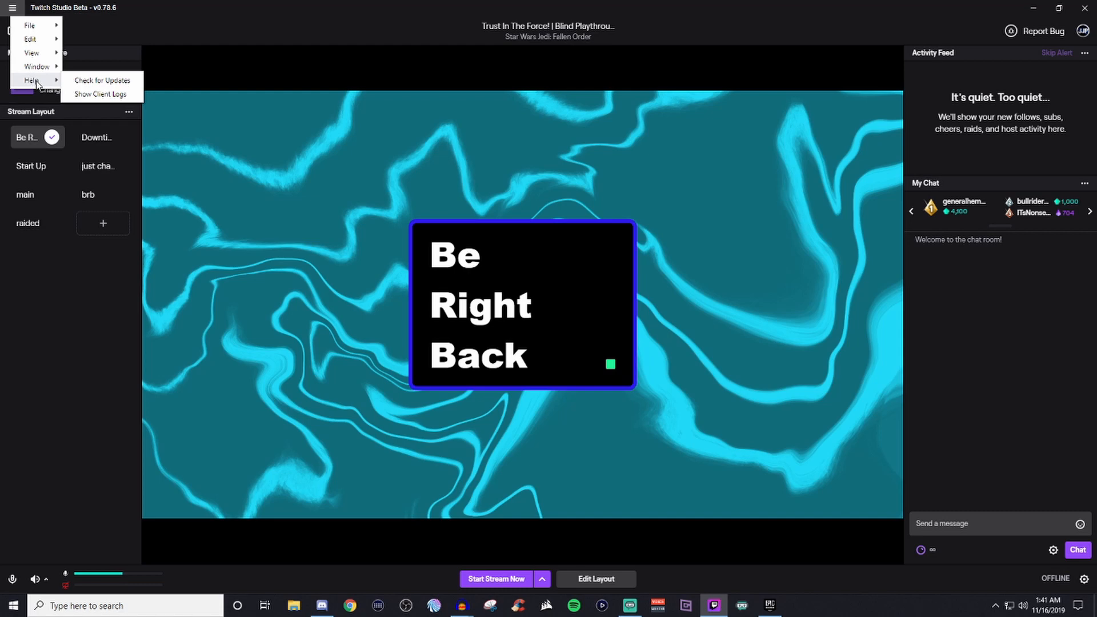
left_click(204, 22)
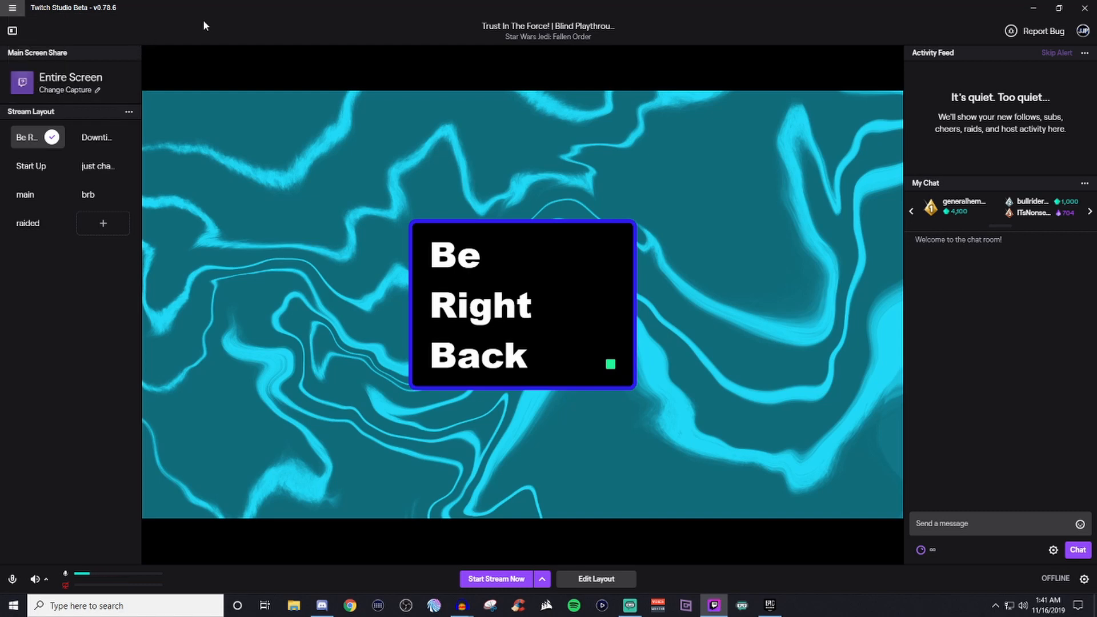
Hide each side column of the workspace in turn, restoring both to view
left_click(12, 31)
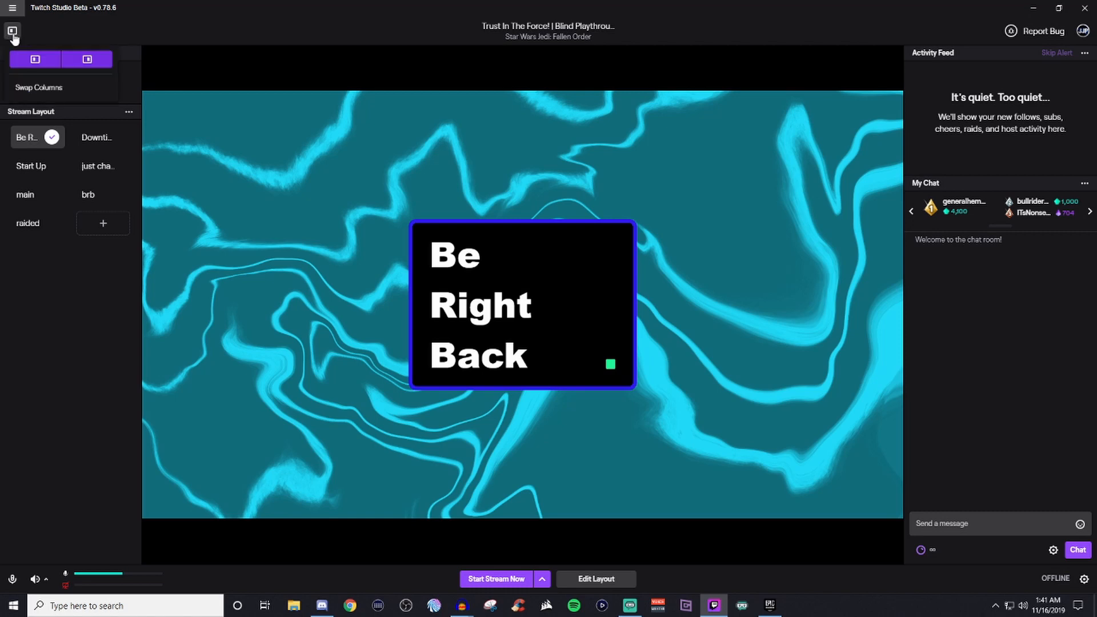
left_click(36, 62)
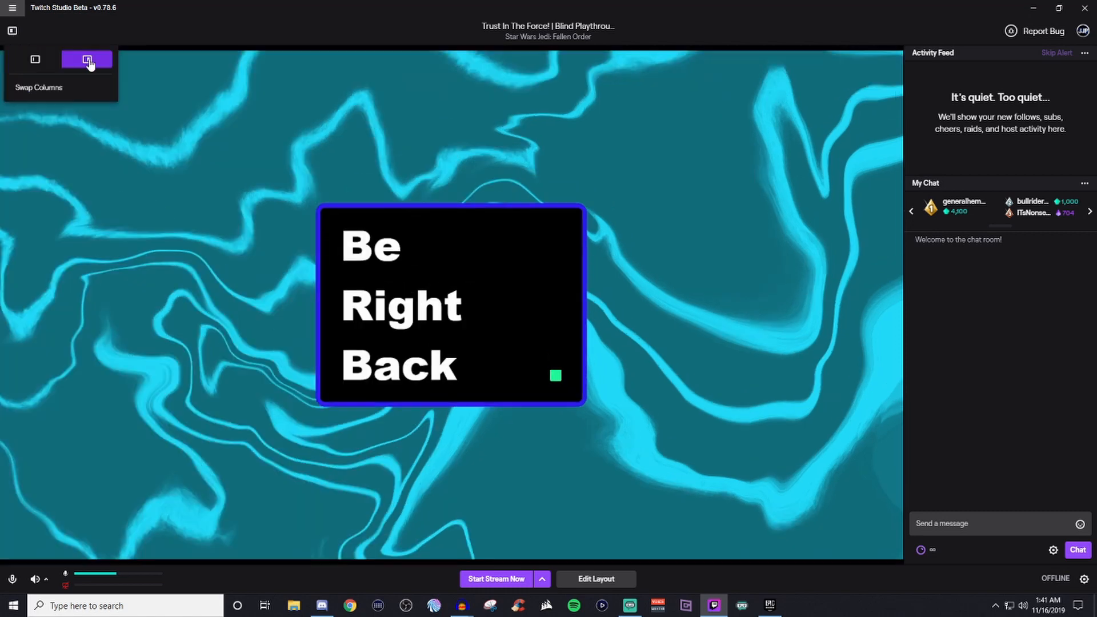
left_click(88, 61)
left_click(89, 62)
left_click(49, 63)
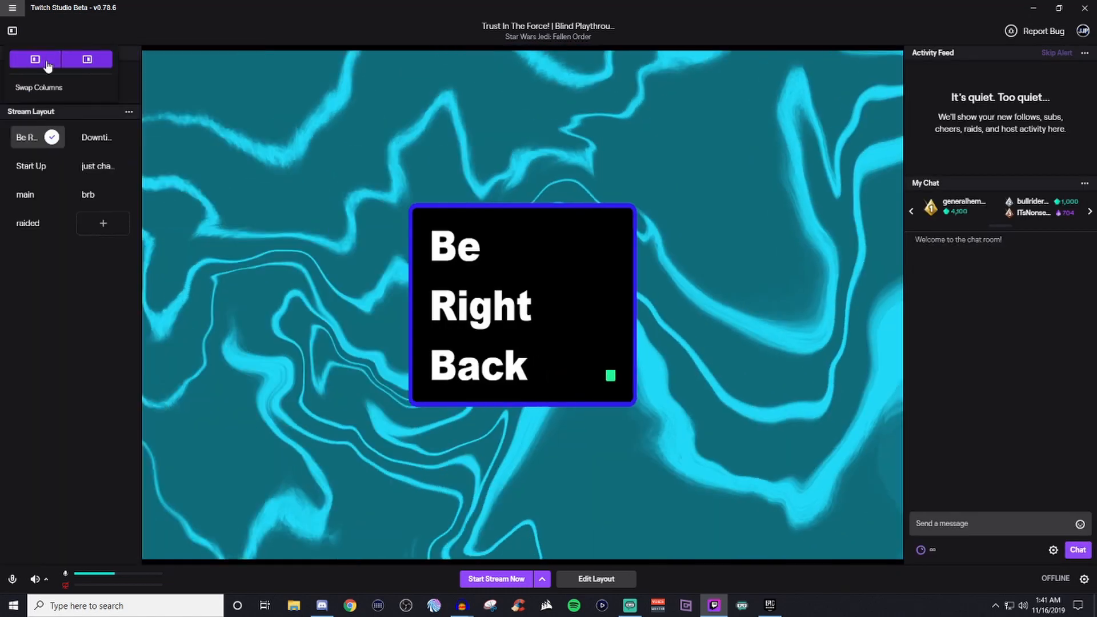
Swap the two side columns, hide and restore the stream layout column, and swap the columns back
left_click(48, 89)
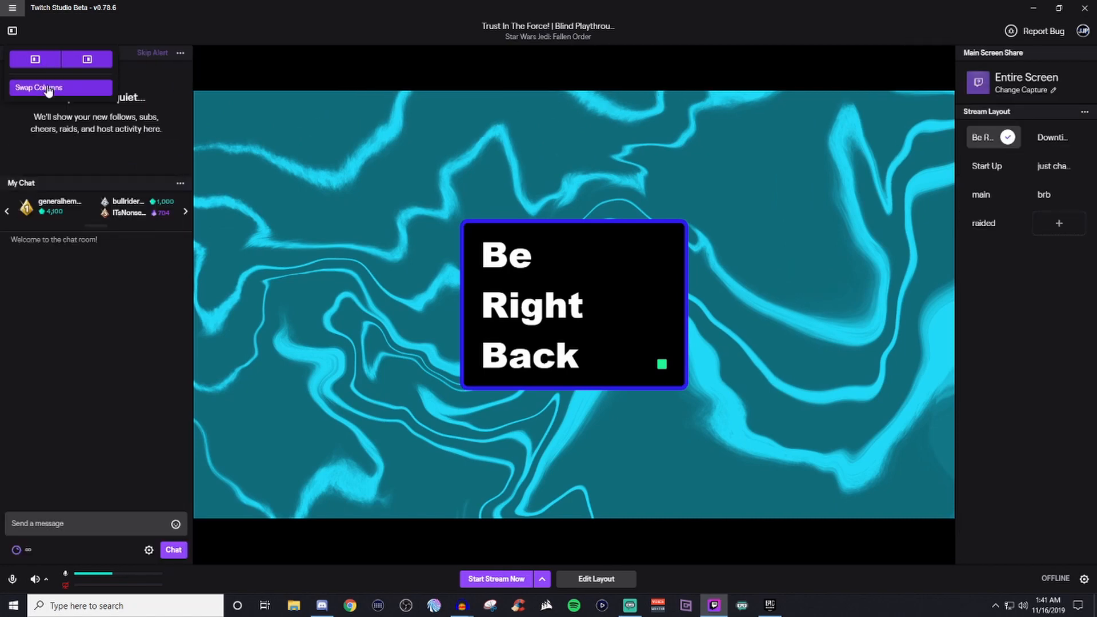
left_click(88, 61)
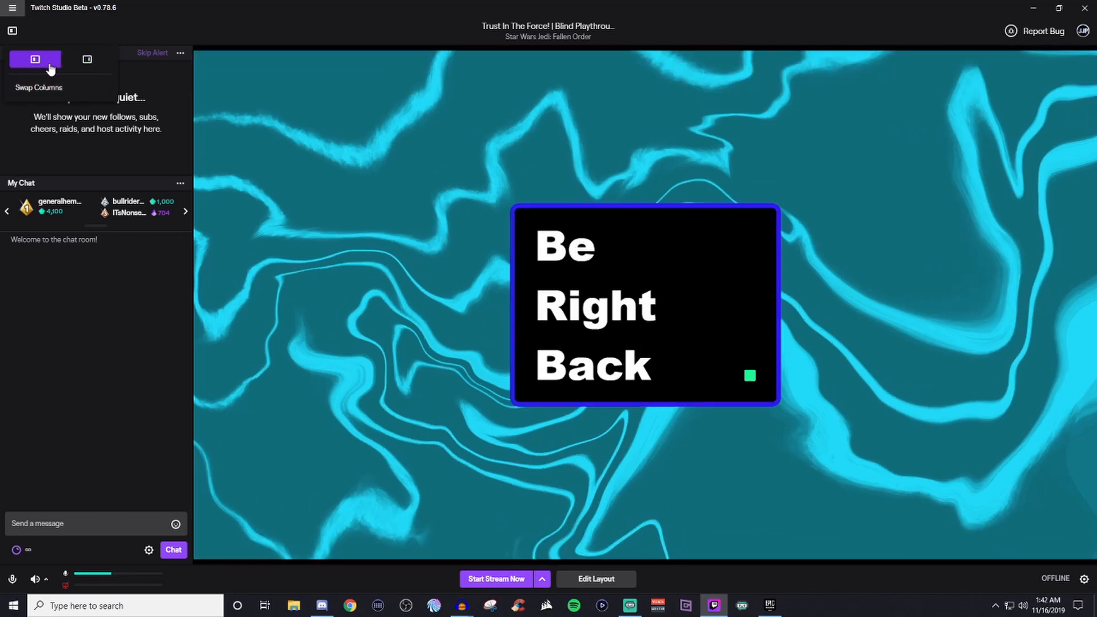
left_click(88, 62)
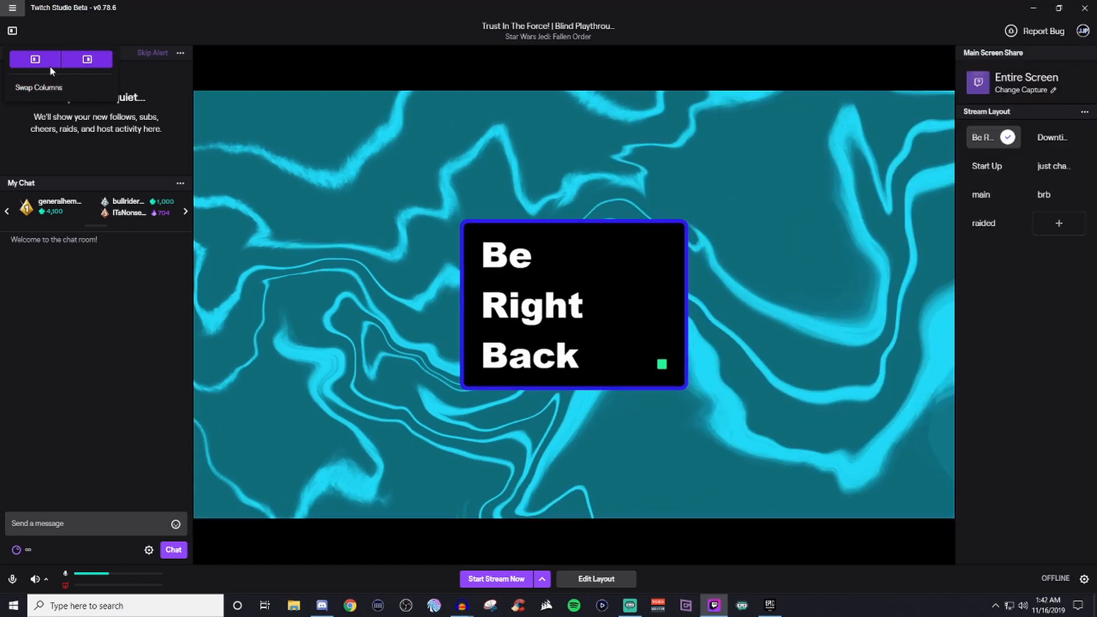
left_click(46, 88)
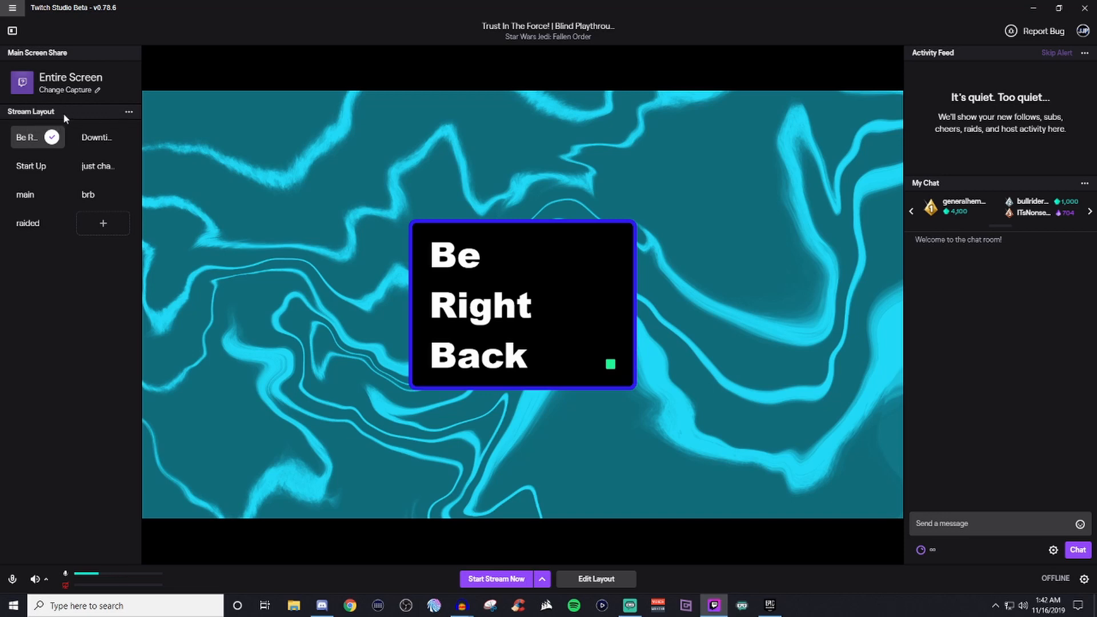
Show the stream layouts as a Detailed Listing and switch to the Downtime layout
left_click(130, 114)
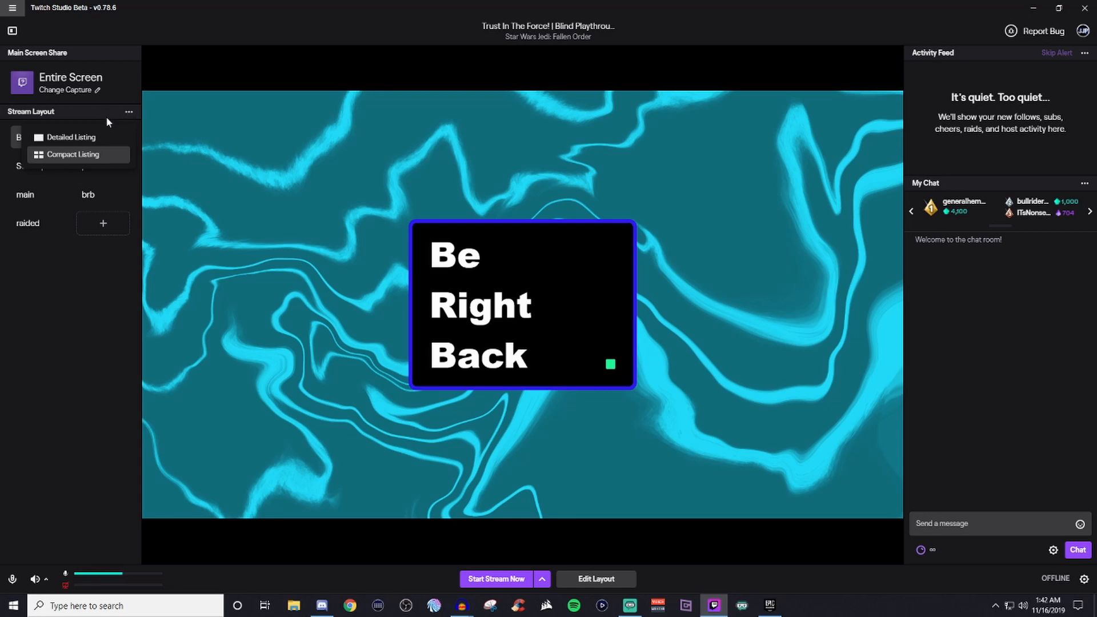
left_click(100, 139)
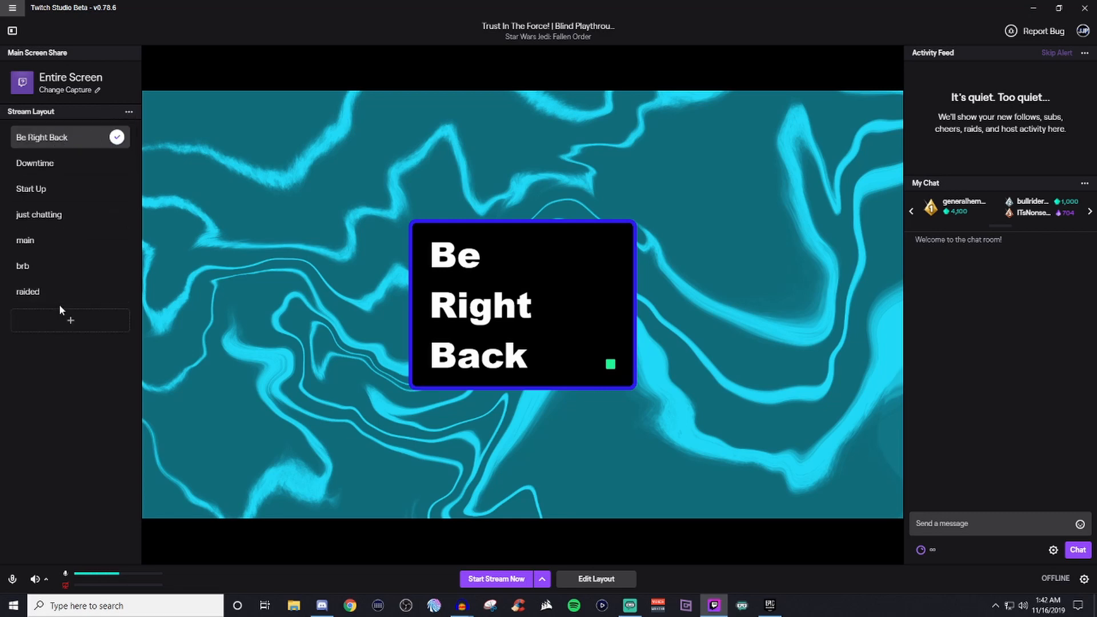
left_click(130, 114)
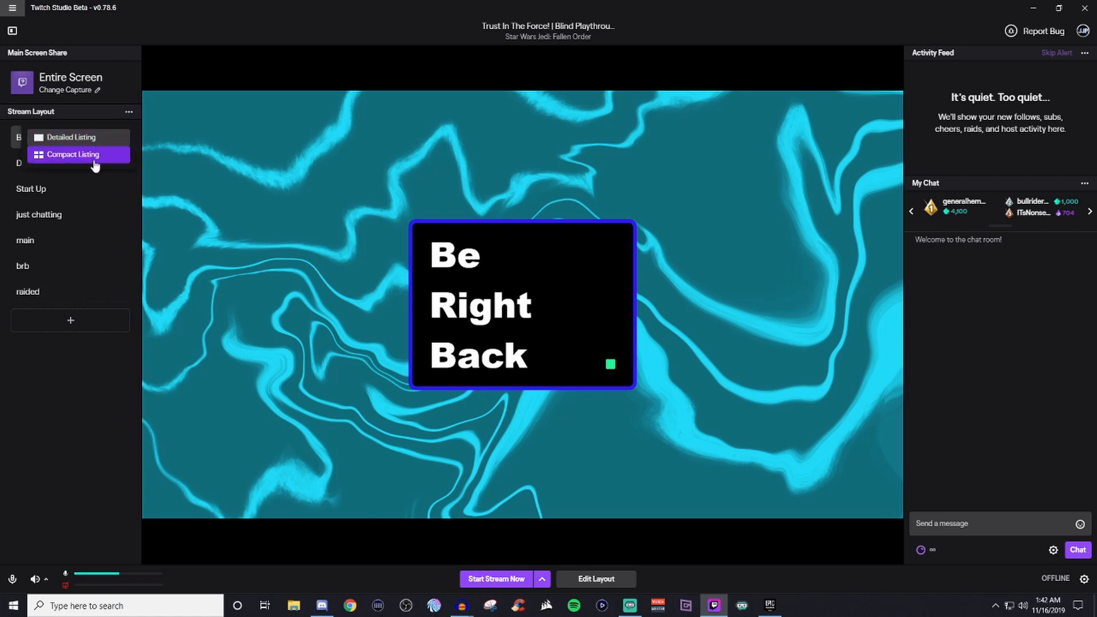
left_click(96, 158)
left_click(128, 114)
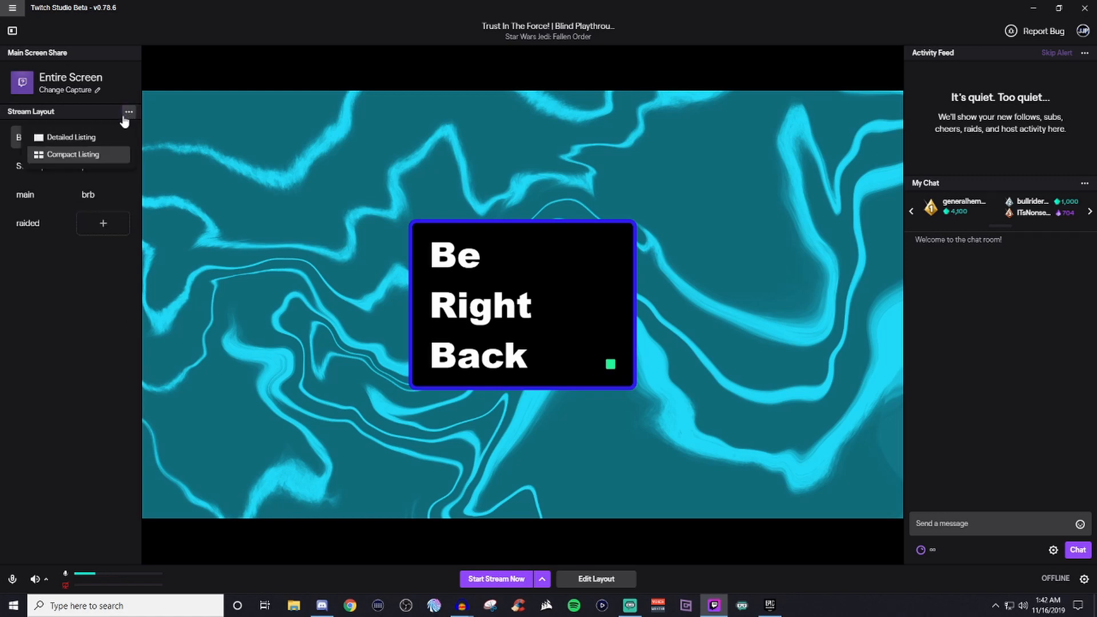
left_click(99, 137)
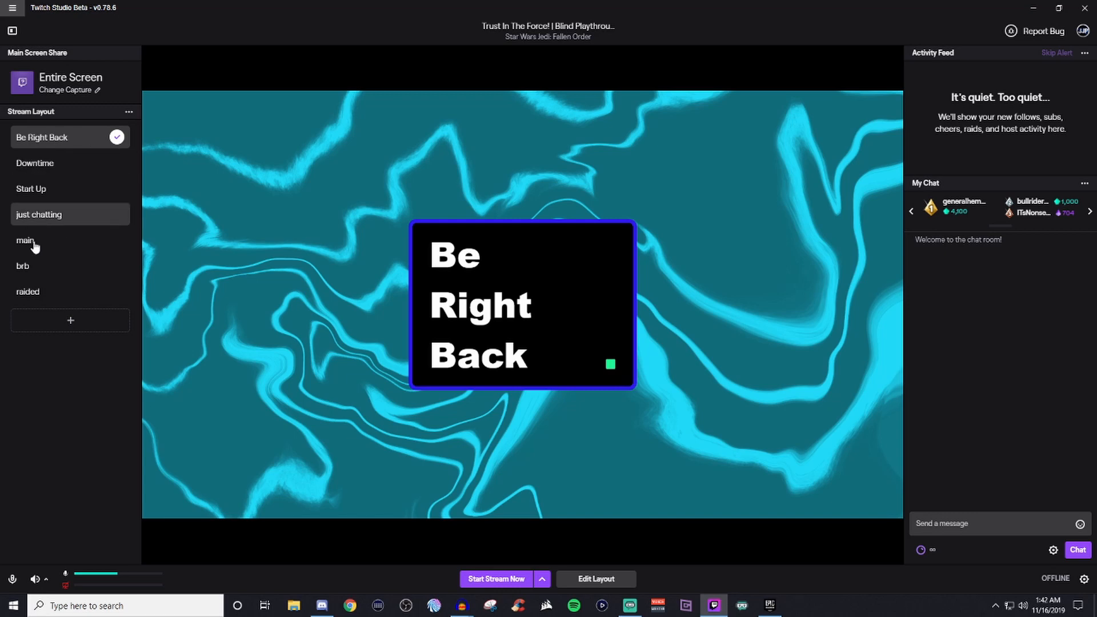
left_click(42, 170)
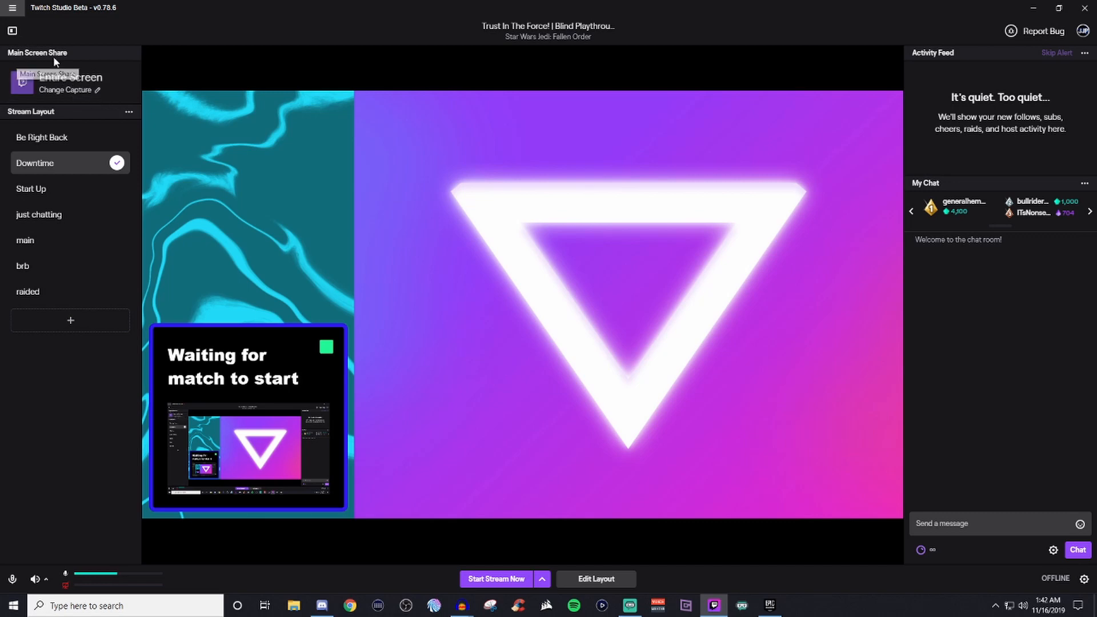
Examine the available capture sources for the main screen share and leave the selection without applying a change
left_click(61, 86)
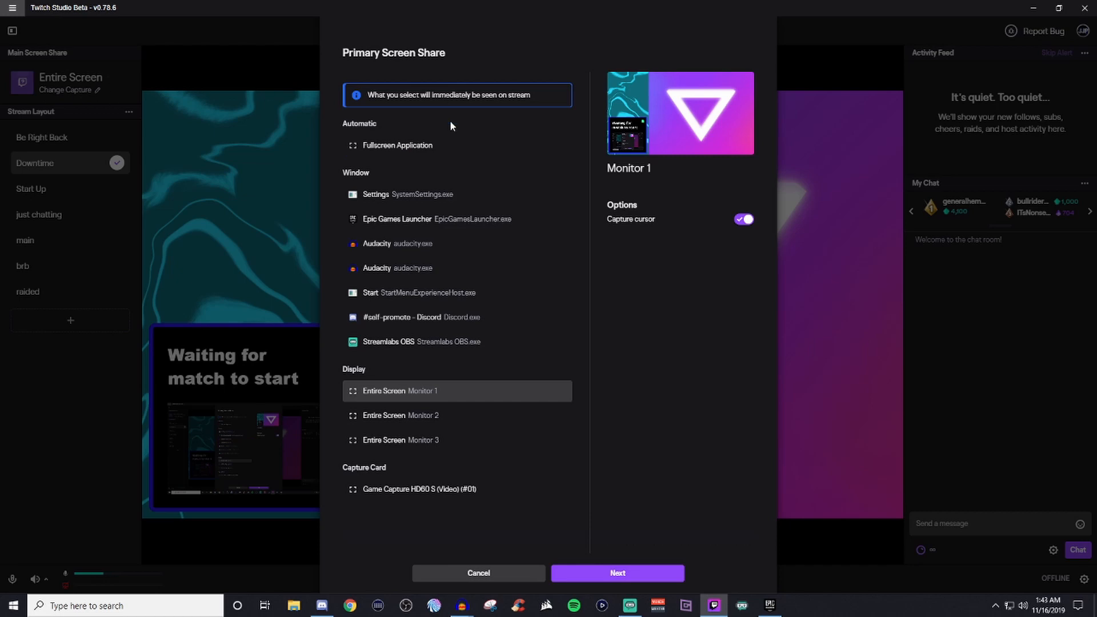
left_click(519, 573)
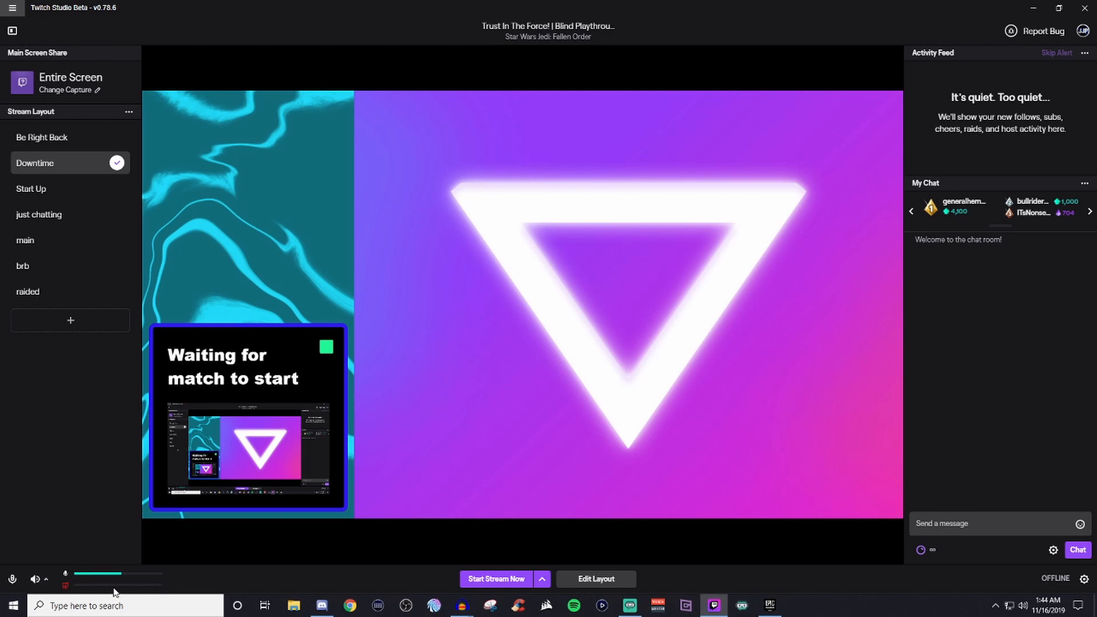
Examine the stream audio mix and detailed audio input settings, plus the extra options for starting a stream
left_click(37, 579)
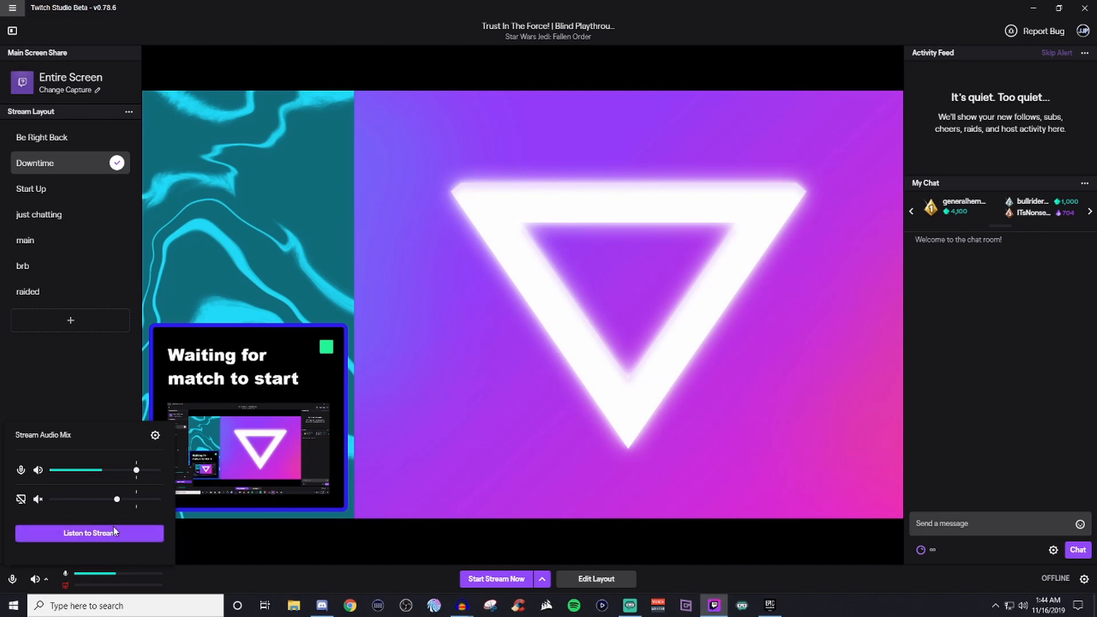
left_click(155, 437)
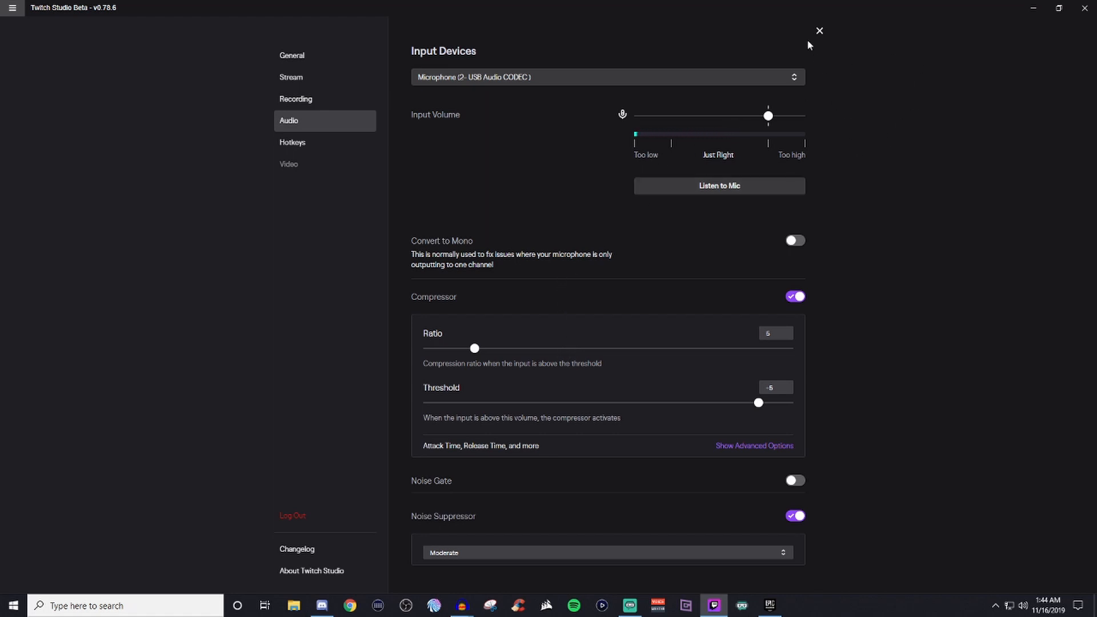
left_click(819, 31)
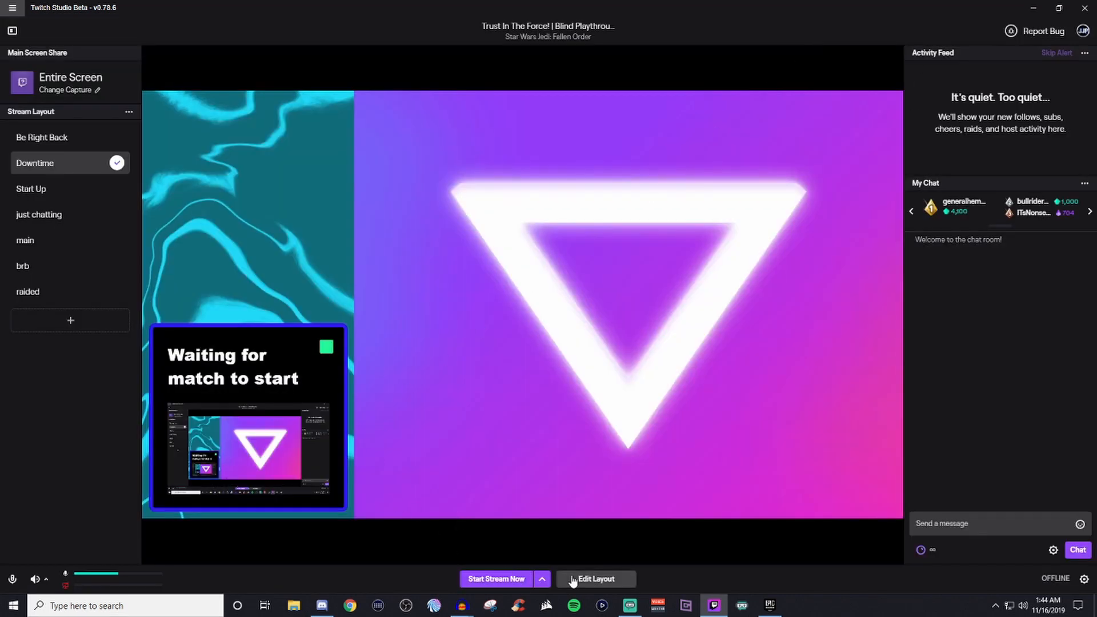
left_click(546, 581)
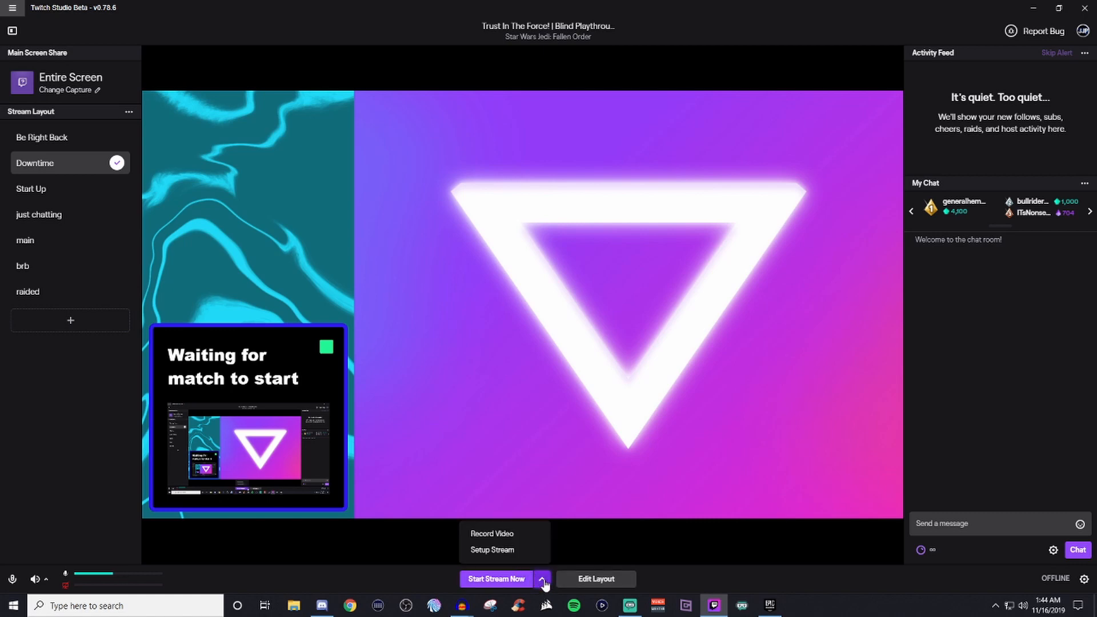
left_click(544, 584)
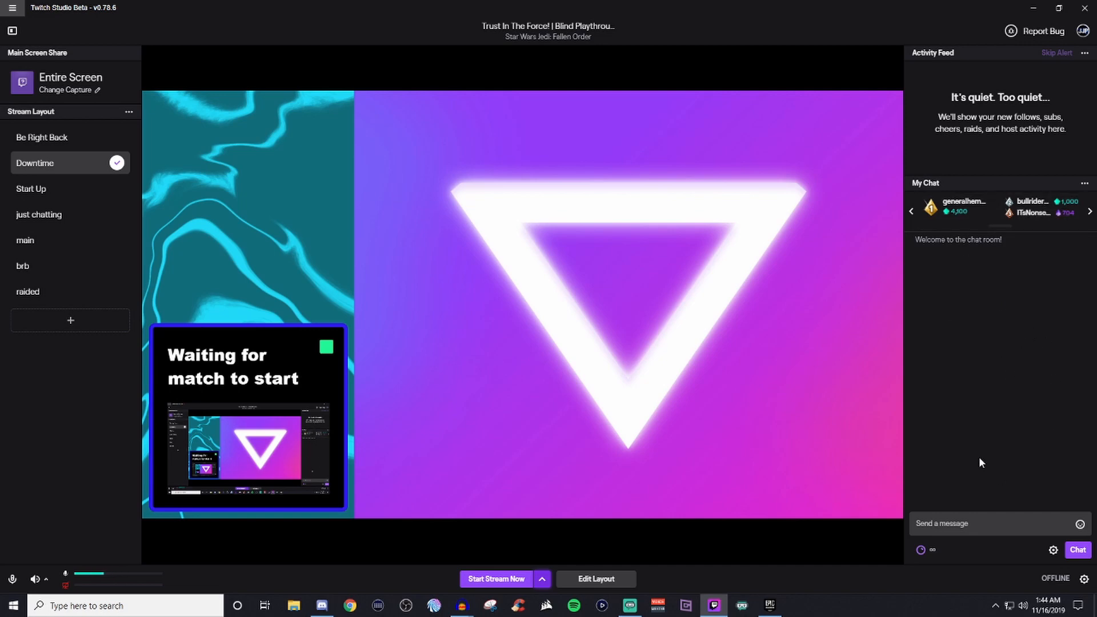
Review the General settings with the account shortcuts, and the Stream, Recording and Hotkeys settings, and close the settings
left_click(1084, 580)
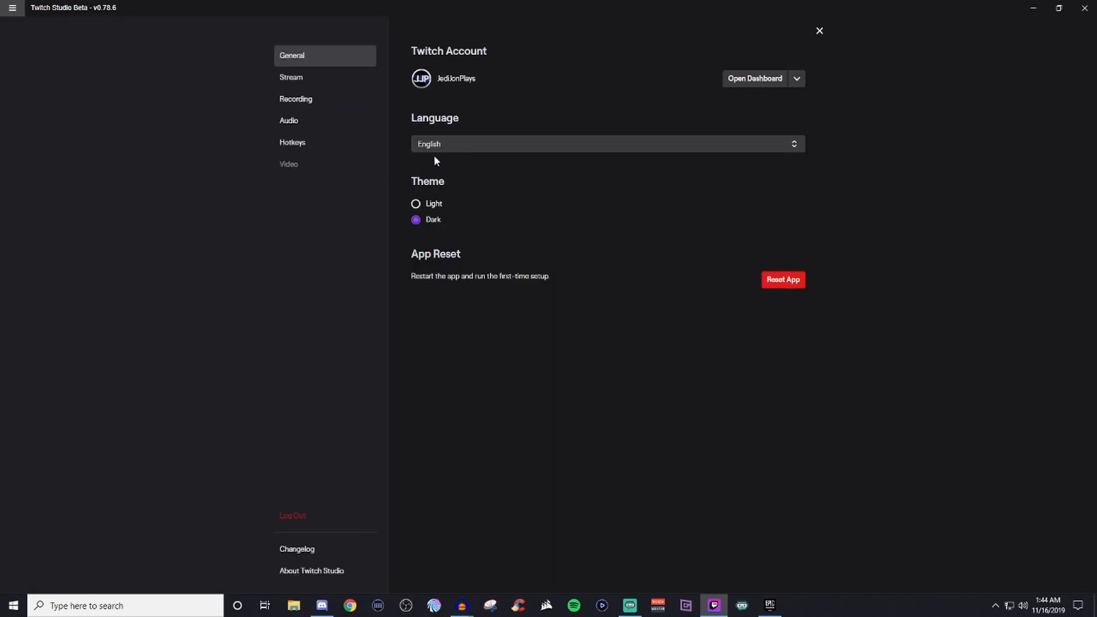
left_click(796, 79)
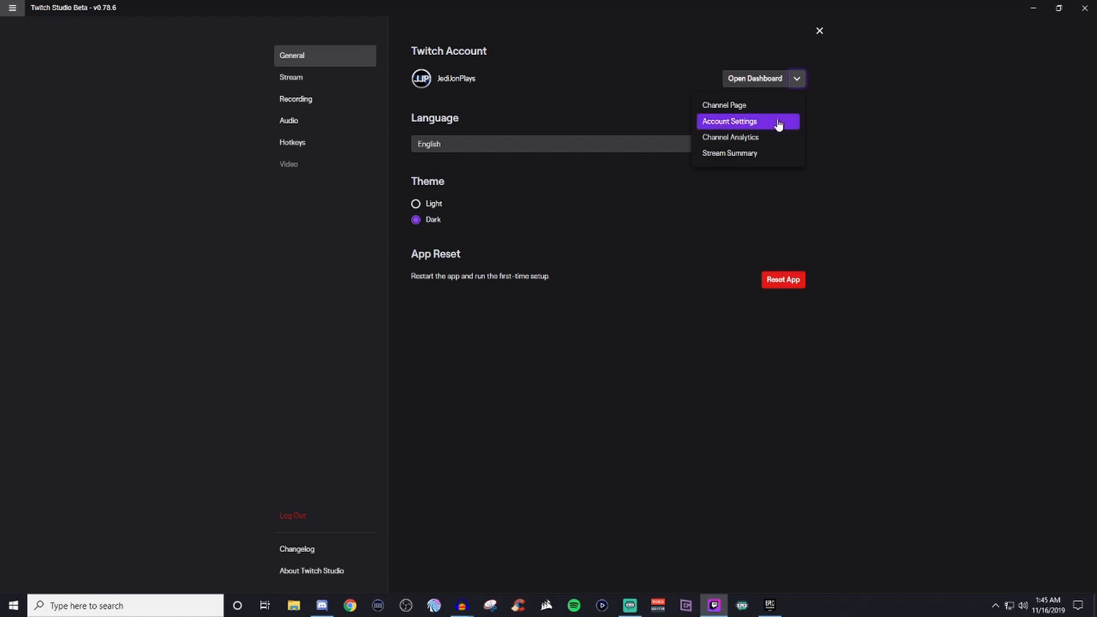
left_click(862, 113)
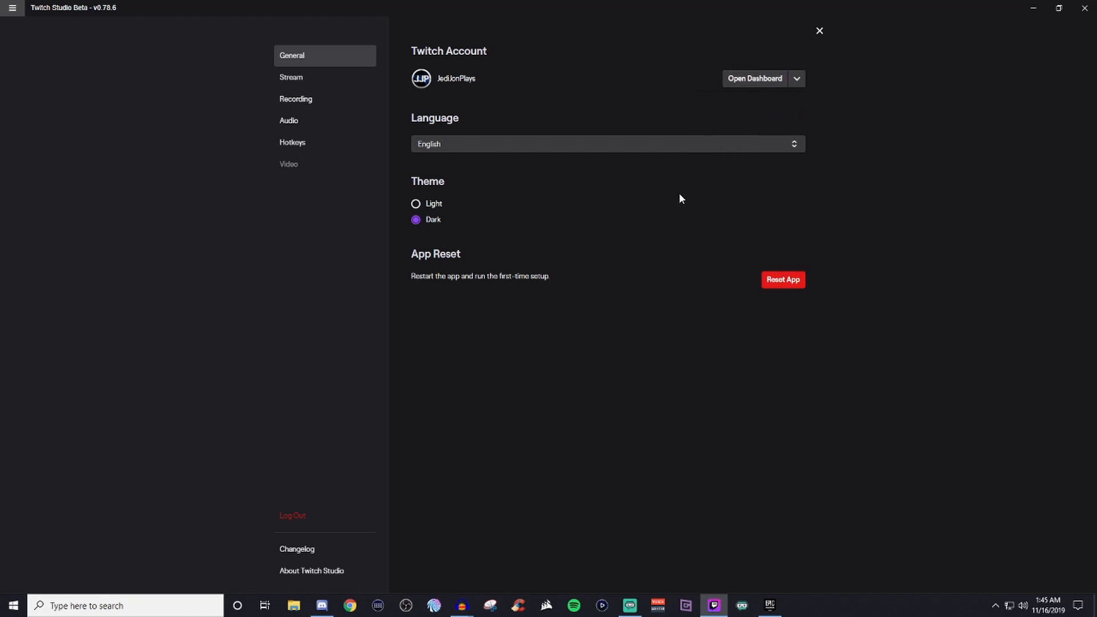
left_click(290, 77)
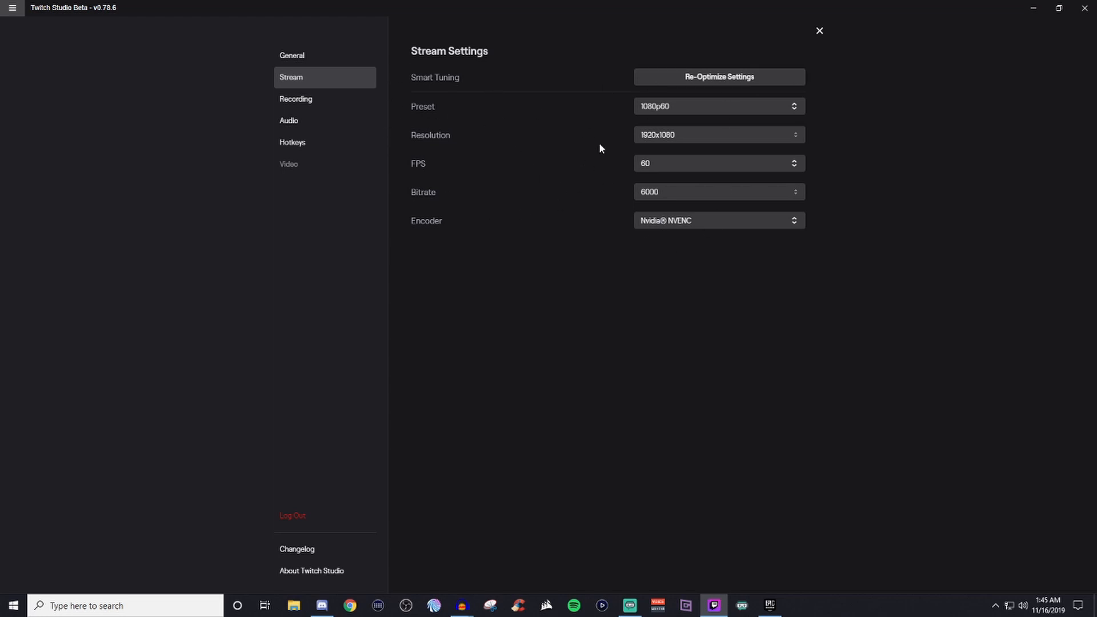
left_click(298, 99)
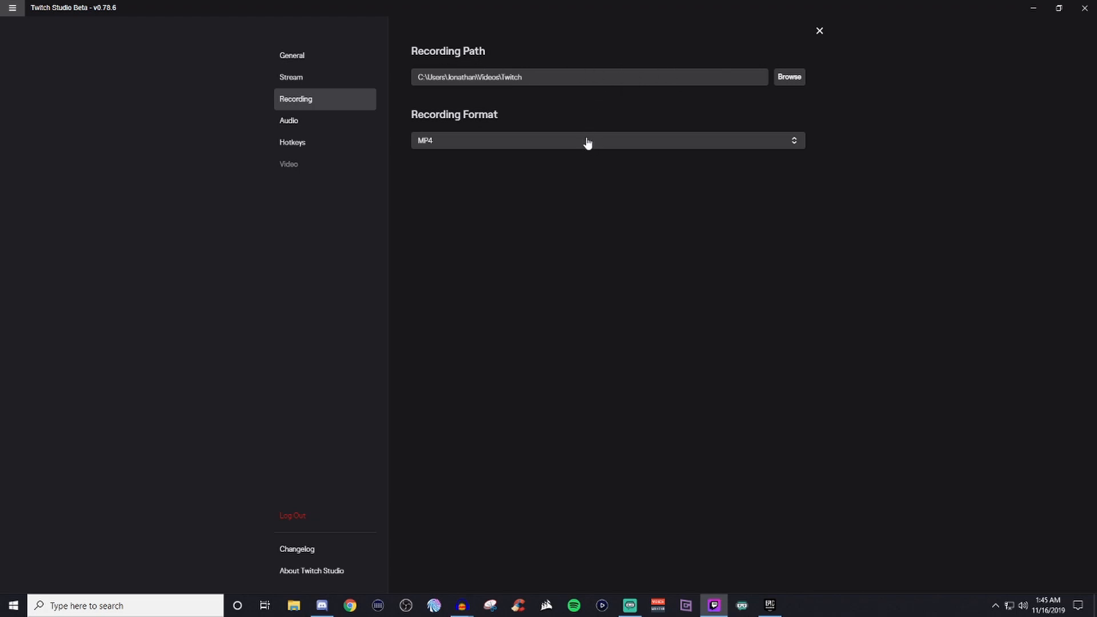
left_click(298, 145)
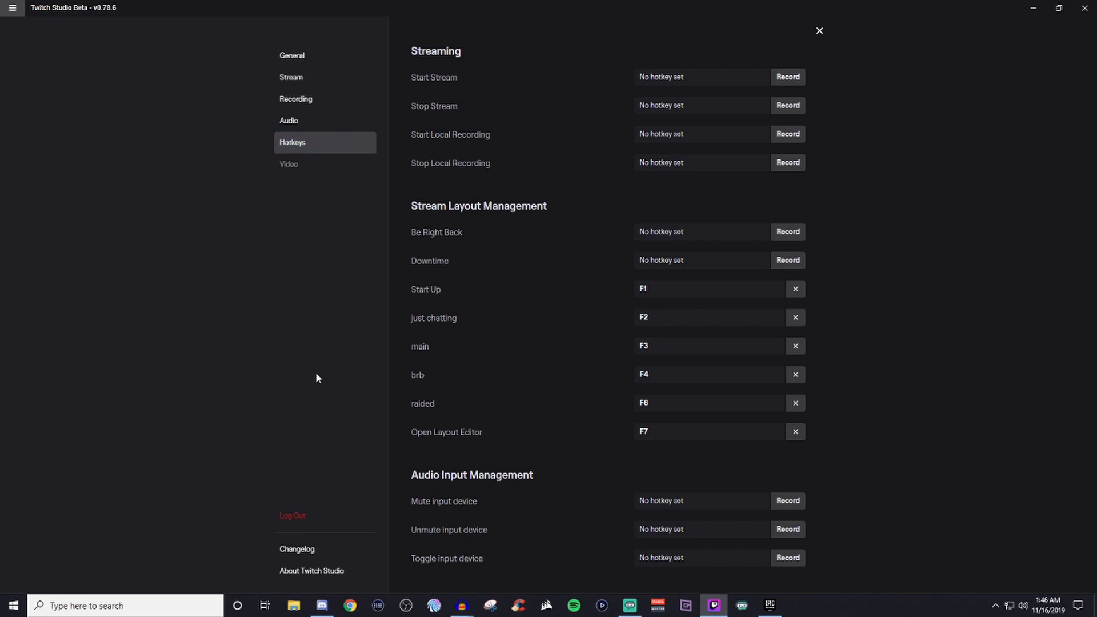
left_click(819, 31)
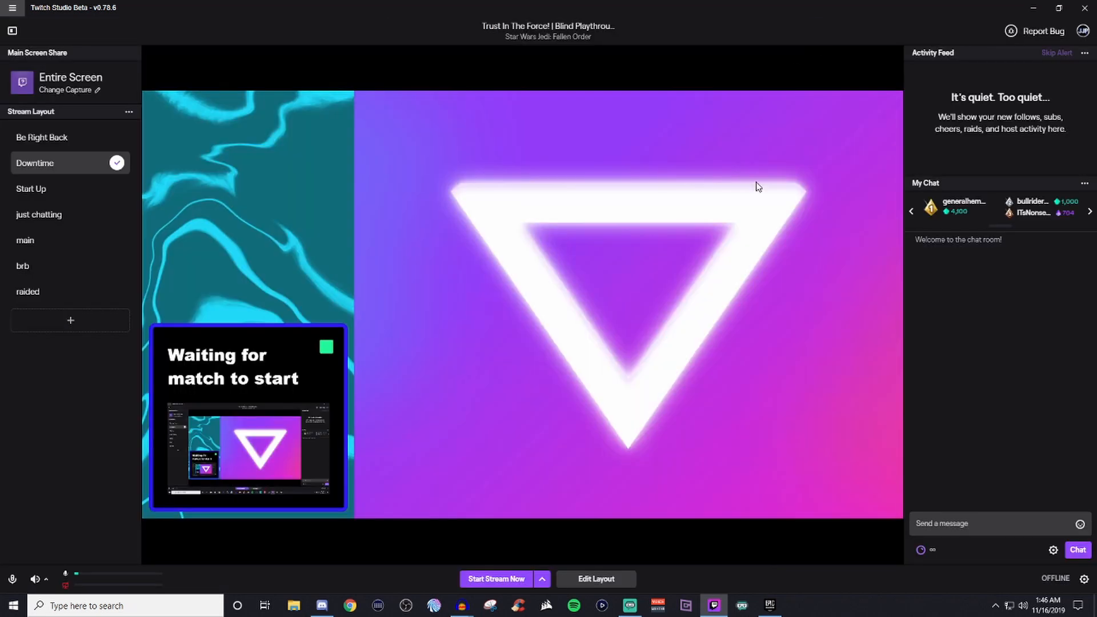
Look over the Downtime layout's layers in the layout editor and the bug report form, cancelling out of both
left_click(597, 580)
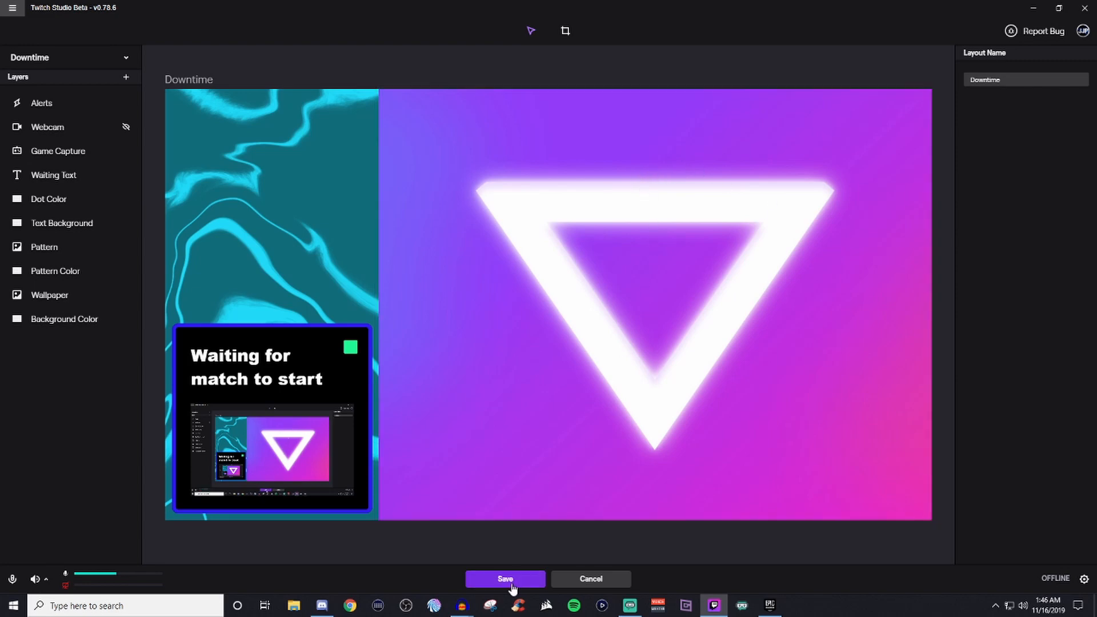
left_click(592, 579)
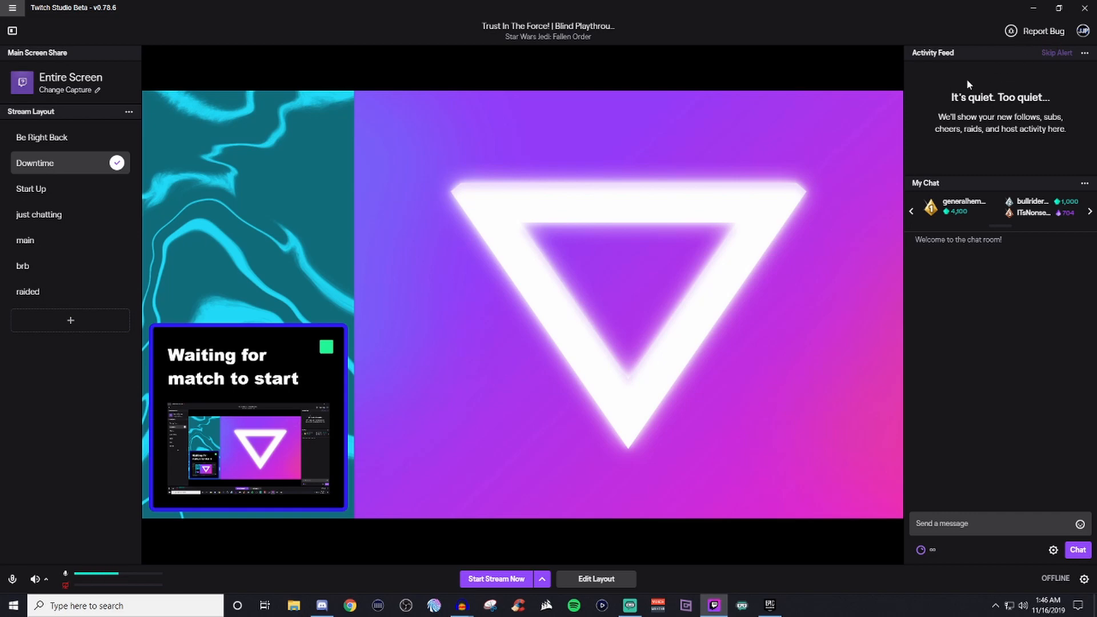
left_click(1041, 33)
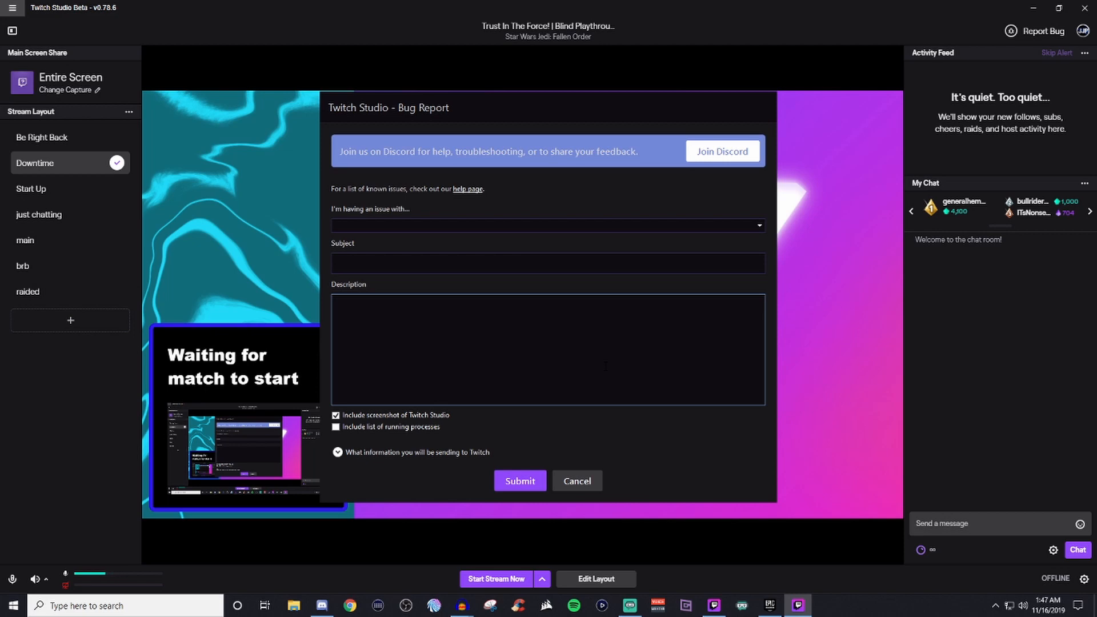
left_click(577, 481)
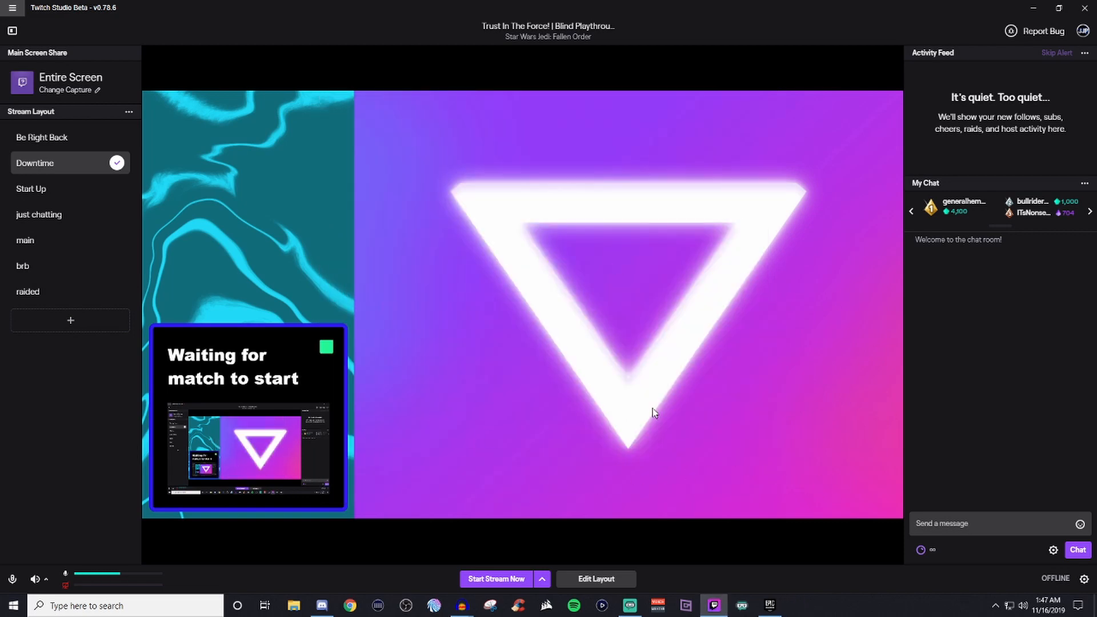